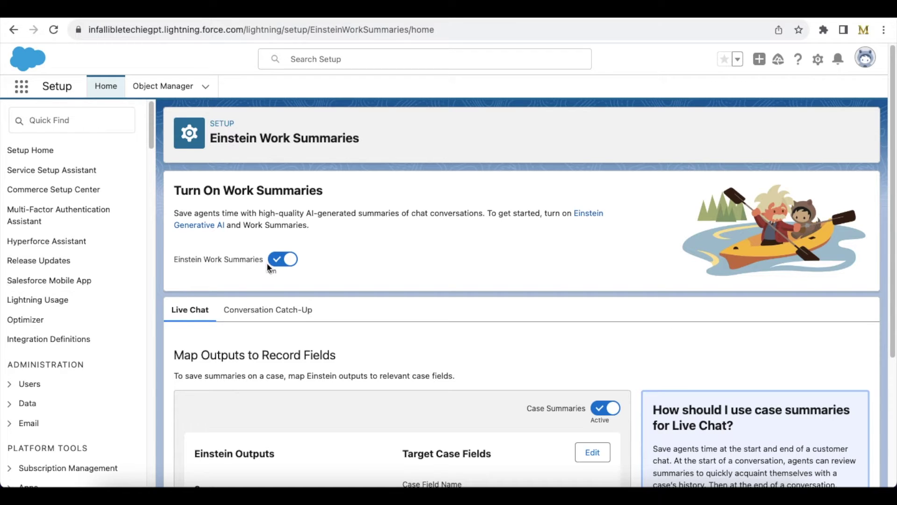
Scroll through the Live Chat summary output mappings to see which case fields they fill.
{"action": "left_click_drag", "start_coordinate": [890, 167], "coordinate": [888, 264]}
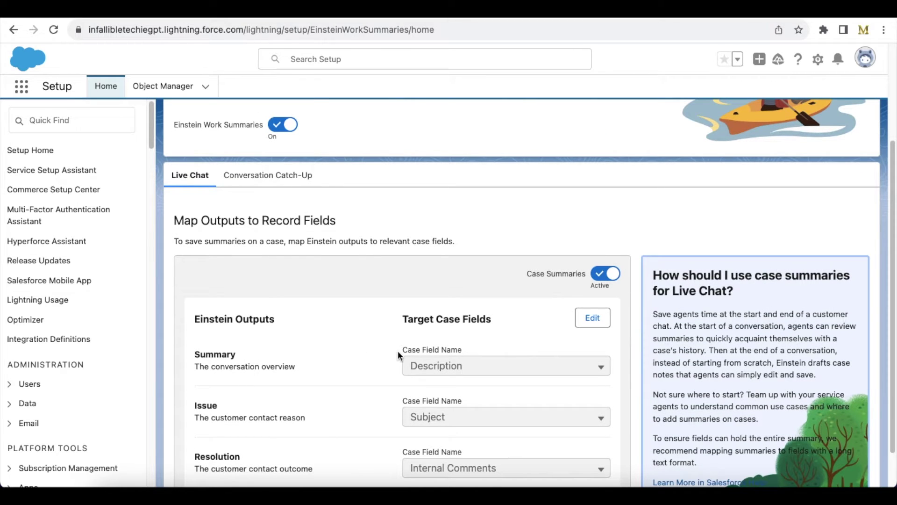
{"action": "left_click_drag", "start_coordinate": [893, 174], "coordinate": [893, 212]}
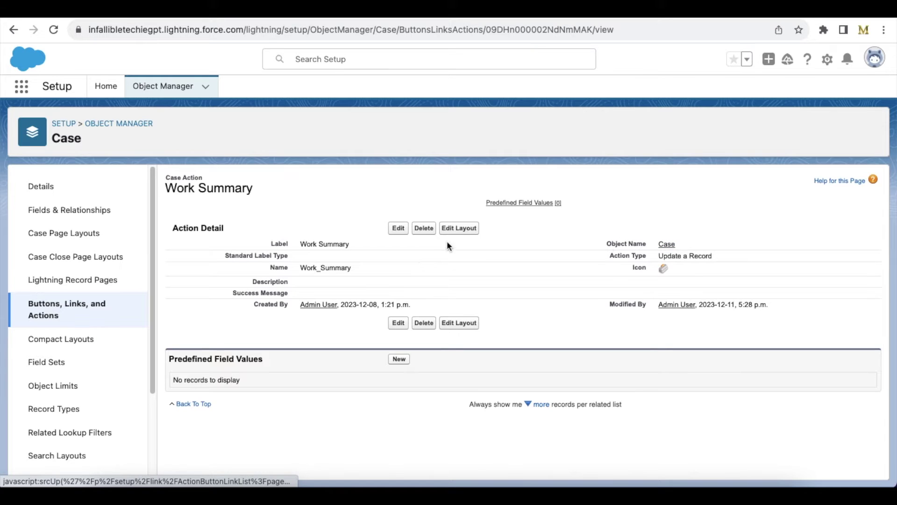
Open the field layout of the Work Summary update action on Case.
{"action": "left_click", "coordinate": [455, 229]}
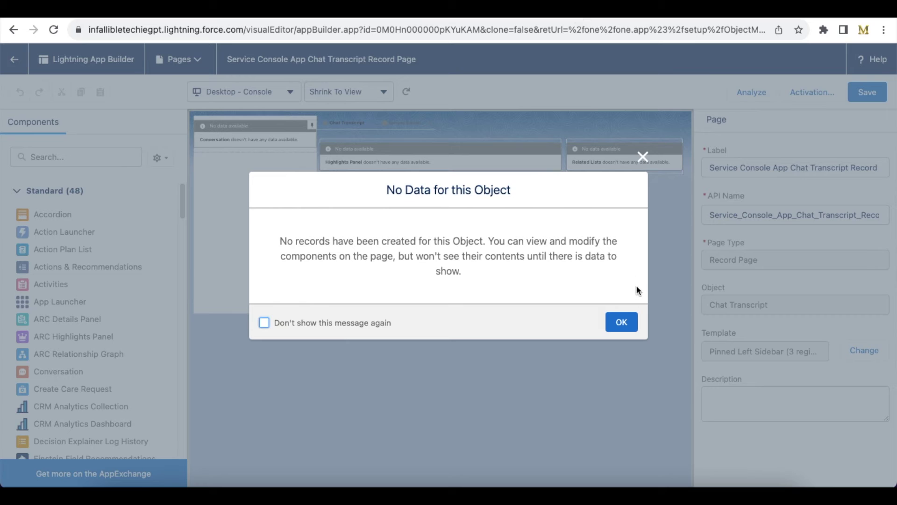
Dismiss the no-data notice and inspect the Einstein Field Recommendations component's settings.
{"action": "left_click", "coordinate": [626, 321]}
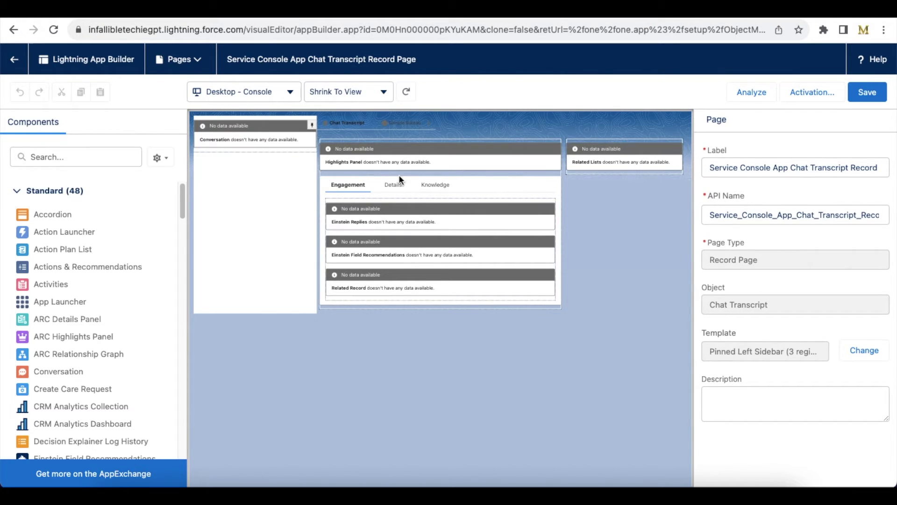
{"action": "left_click", "coordinate": [362, 212]}
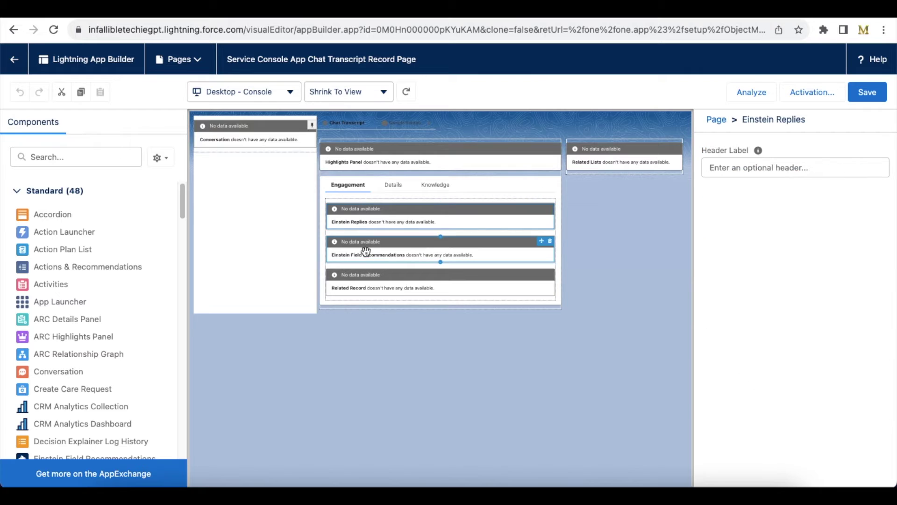
{"action": "left_click", "coordinate": [366, 252]}
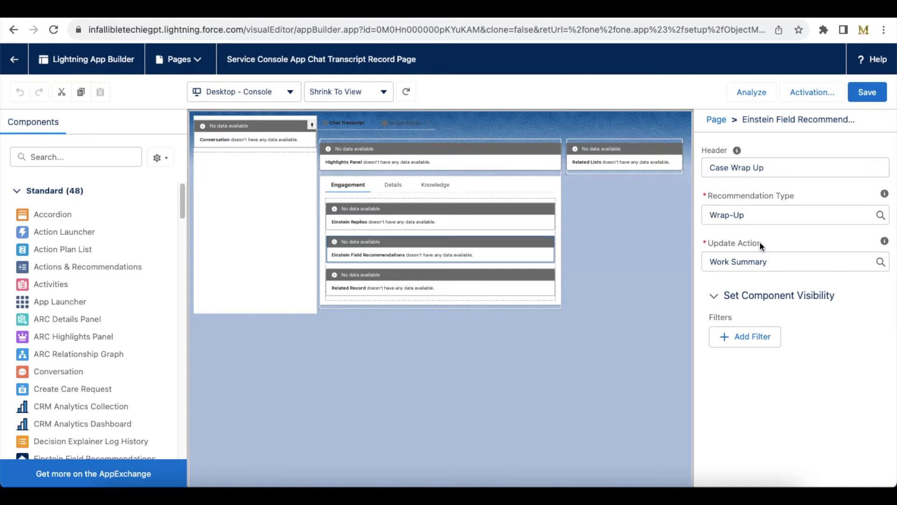
Check which fields the Work Summary action updates, then go to the EmbeddedServiceChatTest page.
{"action": "left_click", "coordinate": [537, 10]}
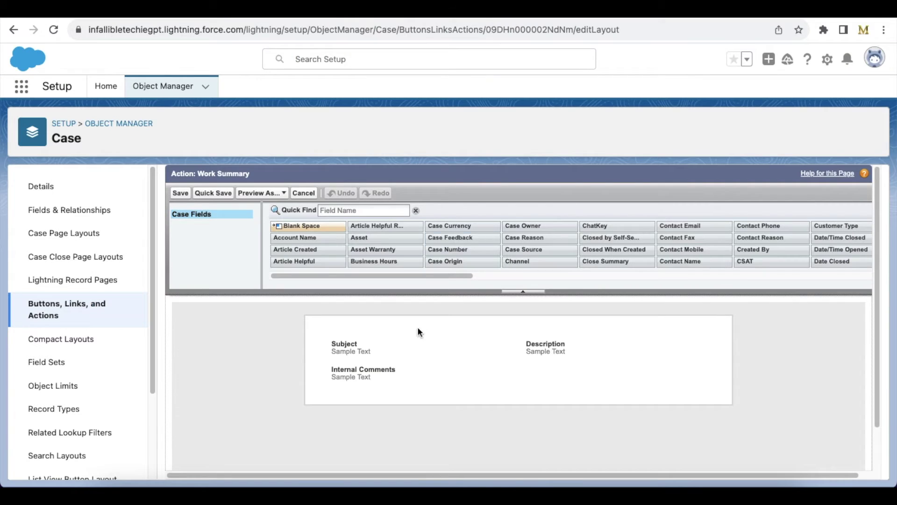
{"action": "left_click", "coordinate": [509, 9]}
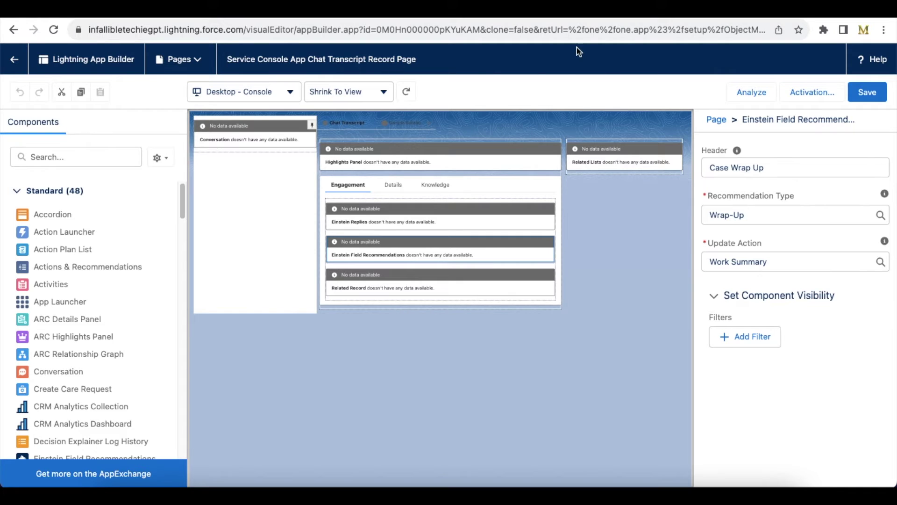
{"action": "left_click", "coordinate": [757, 17]}
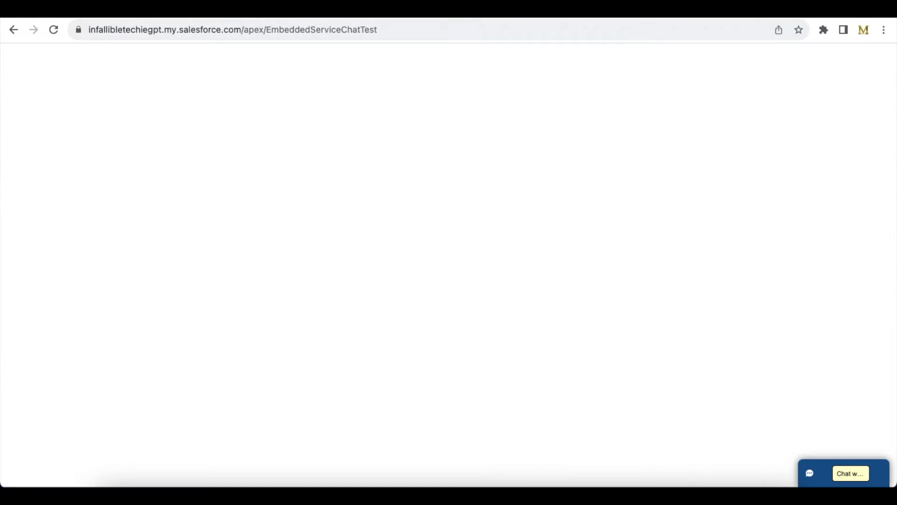
Reload the chat test page, submit the pre-chat form, and accept chat 00000021 in Omni-Channel.
{"action": "left_click", "coordinate": [433, 37]}
{"action": "key", "text": "Return"}
{"action": "left_click", "coordinate": [837, 463]}
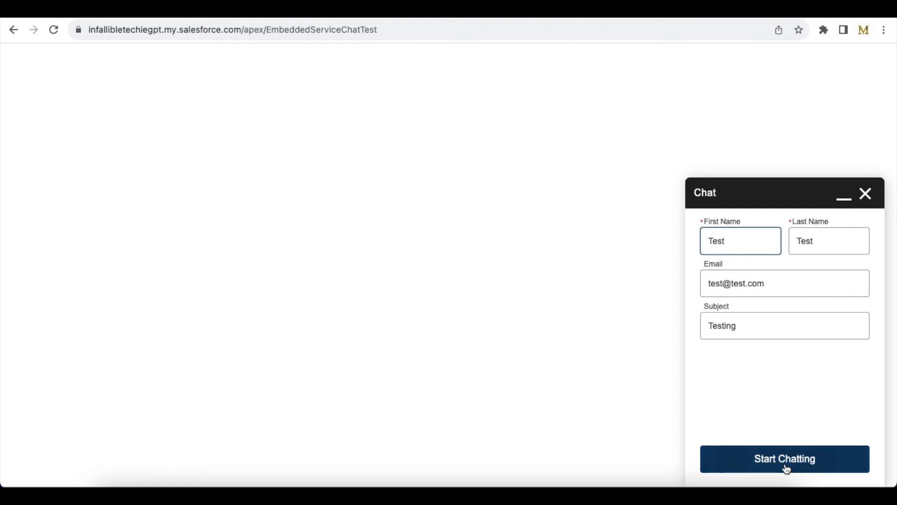
{"action": "left_click", "coordinate": [786, 470]}
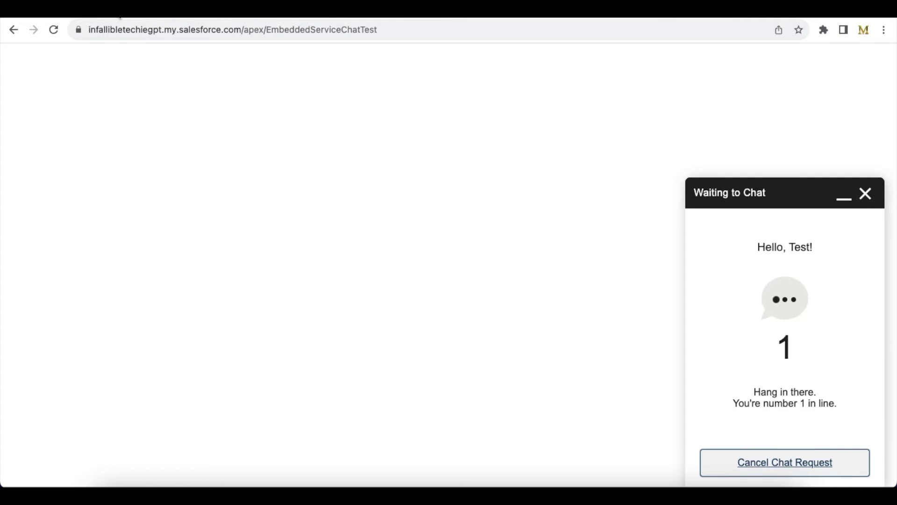
{"action": "left_click", "coordinate": [121, 10]}
{"action": "left_click", "coordinate": [202, 257]}
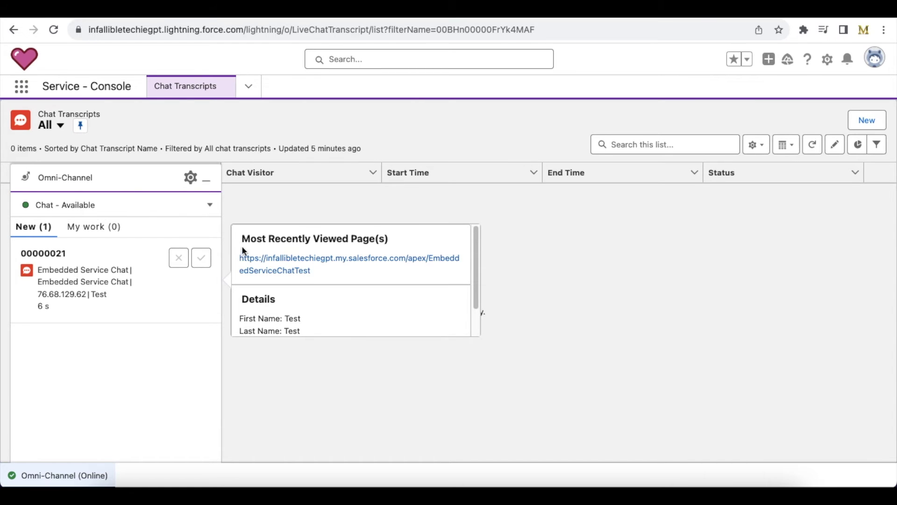
Greet the customer with 'Hello Test' and 'How can we assist you today?'.
{"action": "left_click", "coordinate": [206, 183]}
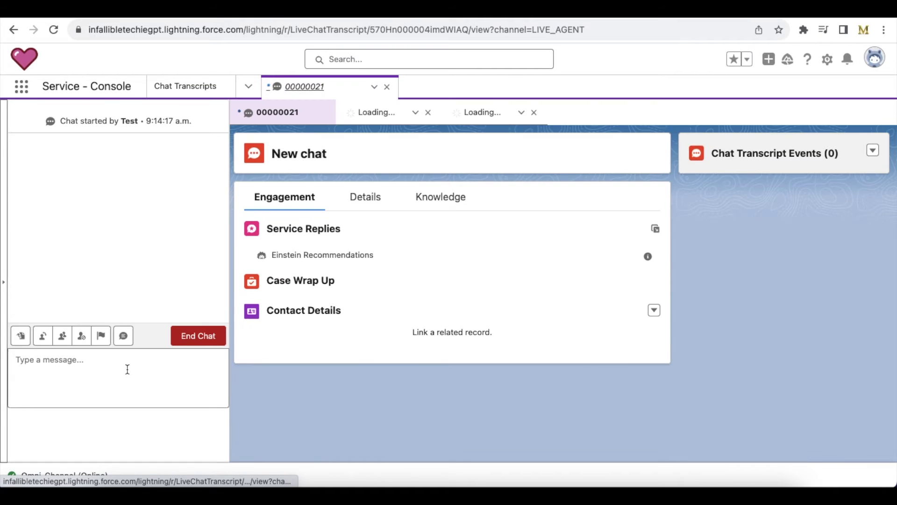
{"action": "left_click", "coordinate": [127, 368]}
{"action": "type", "text": "Hello Test"}
{"action": "key", "text": "Return"}
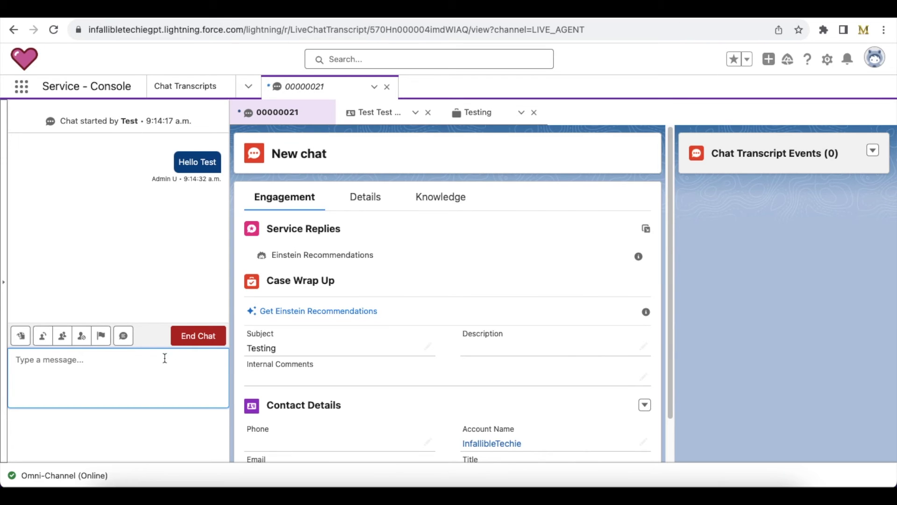
{"action": "type", "text": "How can b"}
{"action": "key", "text": "BackSpace"}
{"action": "type", "text": "we assist you today?"}
{"action": "key", "text": "Return"}
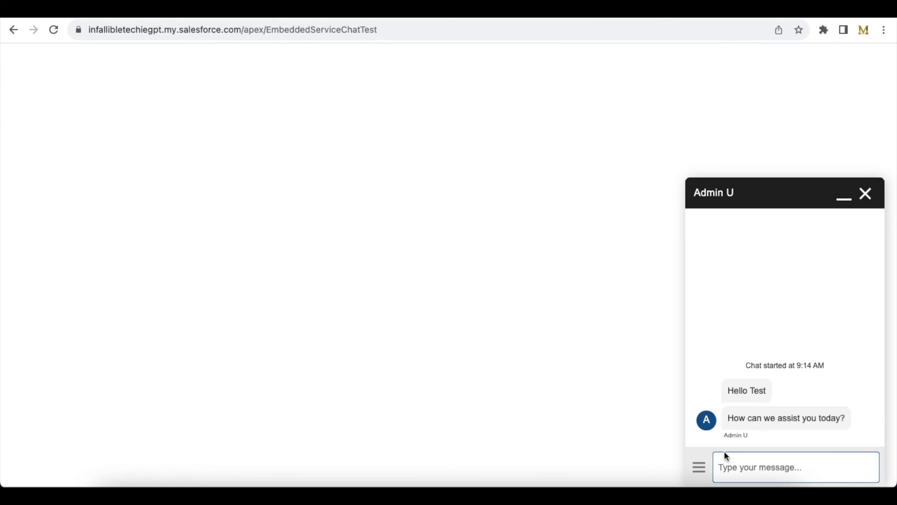
As the customer, send 'I would need assistance to cancel order', then post Einstein's cancellation-steps reply.
{"action": "left_click", "coordinate": [746, 461]}
{"action": "type", "text": "I would need assistance to"}
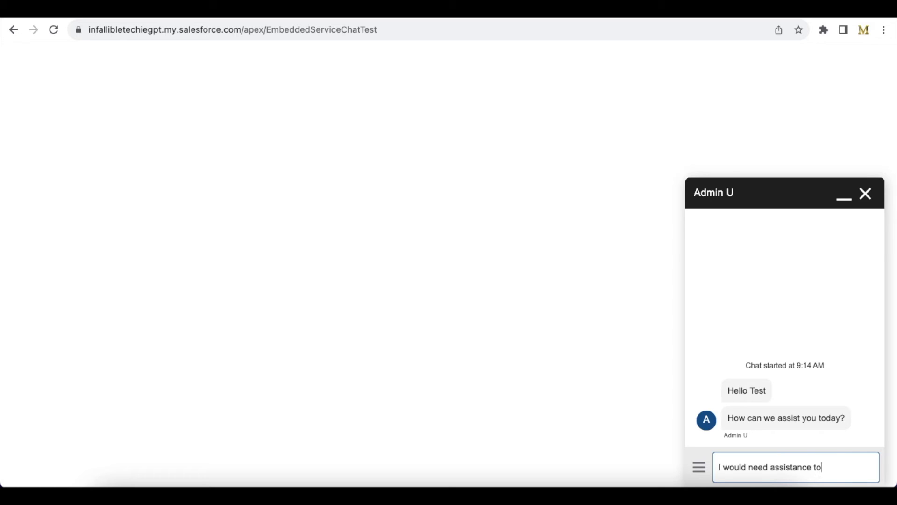
{"action": "type", "text": " cancel order"}
{"action": "key", "text": "Return"}
{"action": "left_click", "coordinate": [110, 16]}
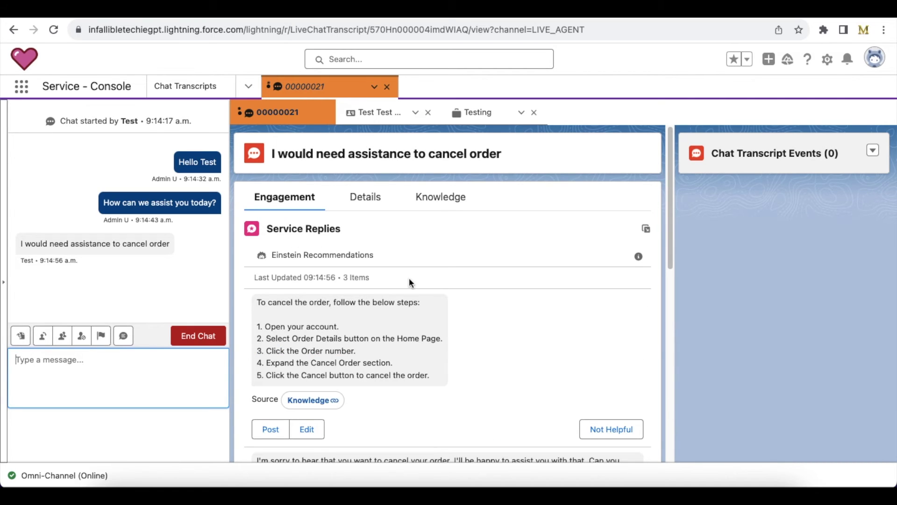
{"action": "left_click", "coordinate": [275, 429]}
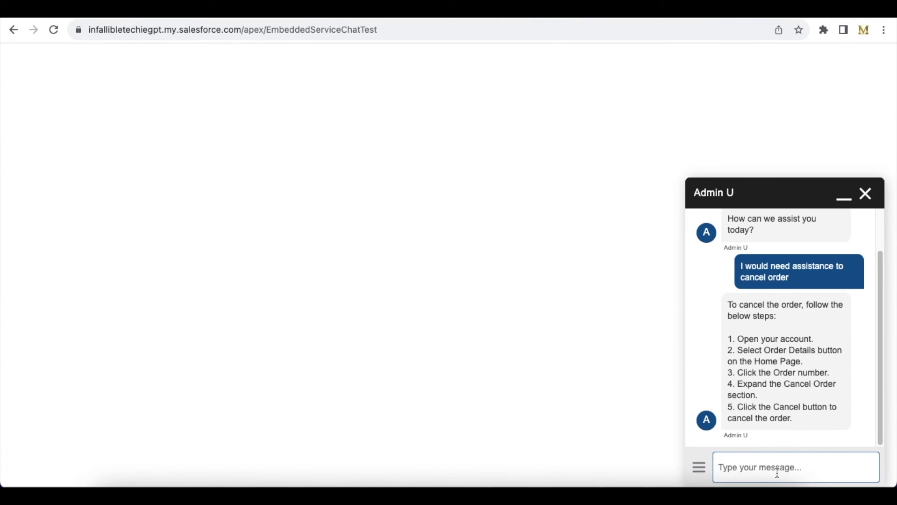
Send the customer's 'Thatk you!' and post the suggested You're welcome reply.
{"action": "left_click", "coordinate": [779, 474]}
{"action": "type", "text": "That"}
{"action": "type", "text": "k you!"}
{"action": "key", "text": "Return"}
{"action": "key", "text": "super+grave"}
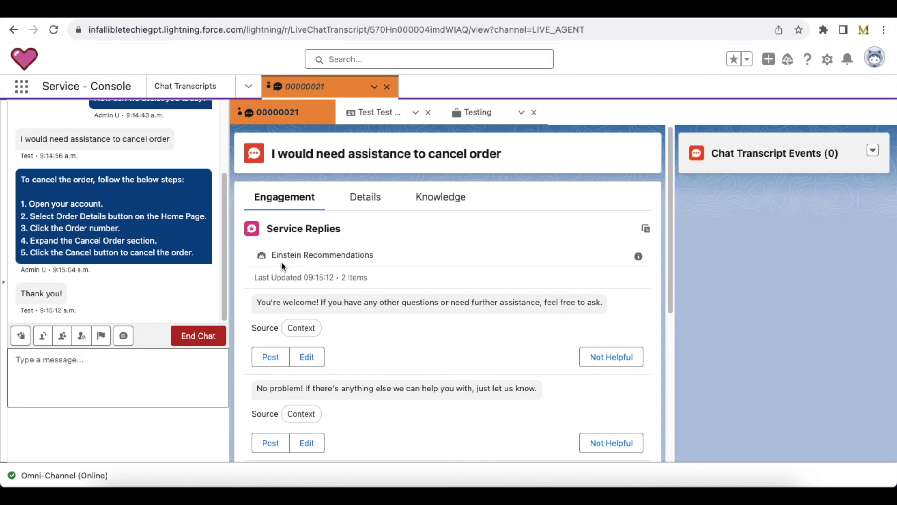
{"action": "left_click", "coordinate": [258, 364]}
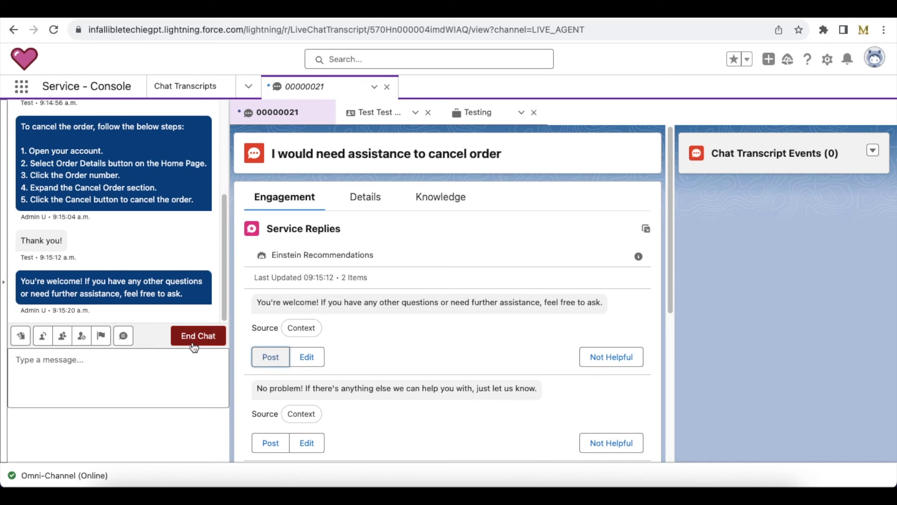
{"action": "left_click_drag", "start_coordinate": [671, 196], "coordinate": [671, 293]}
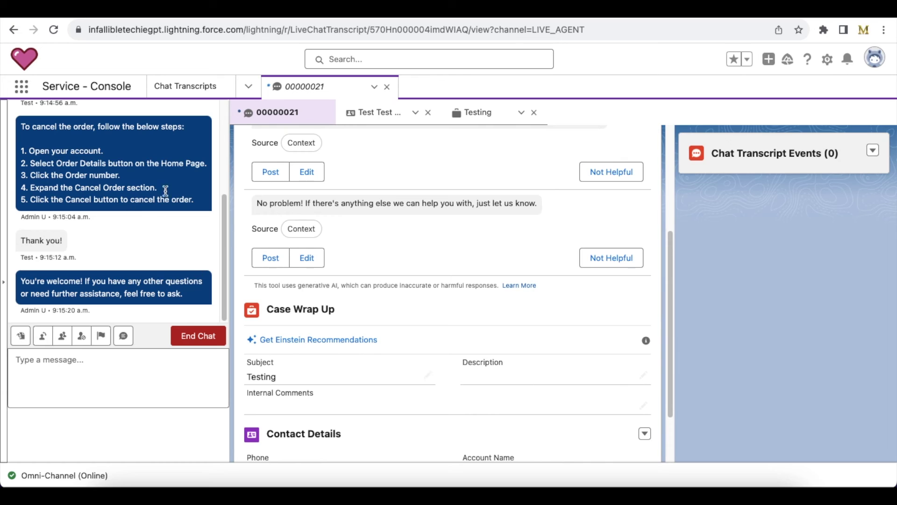
End the chat, enlarge the Description, and save the Einstein wrap-up with subject 'Cancellation of order'.
{"action": "left_click", "coordinate": [184, 340]}
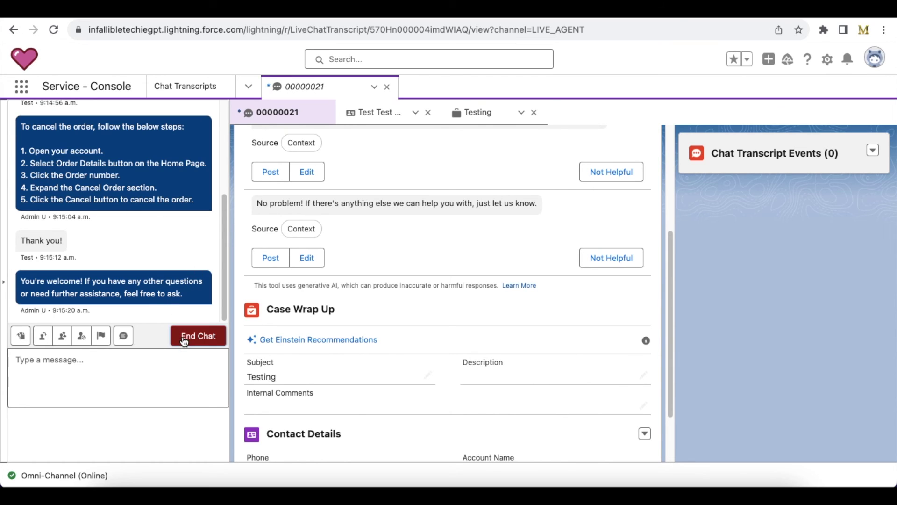
{"action": "left_click", "coordinate": [194, 293]}
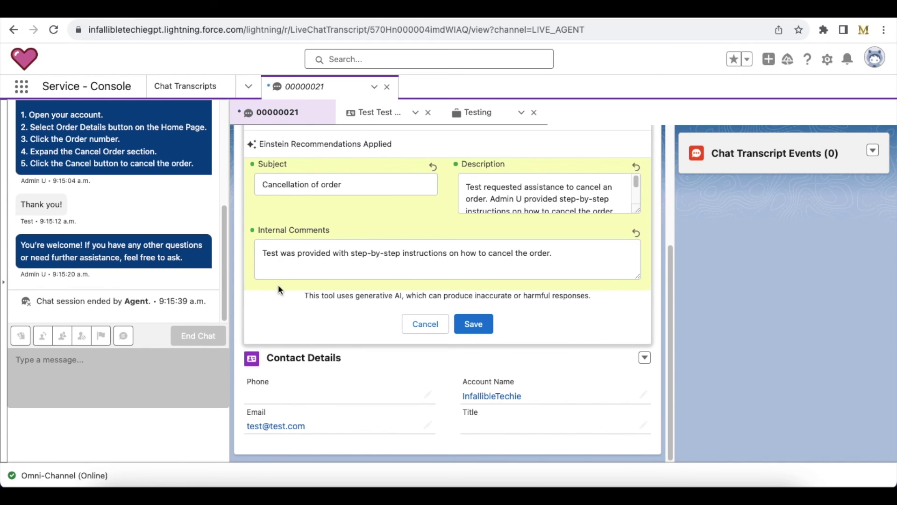
{"action": "left_click_drag", "start_coordinate": [637, 208], "coordinate": [637, 256]}
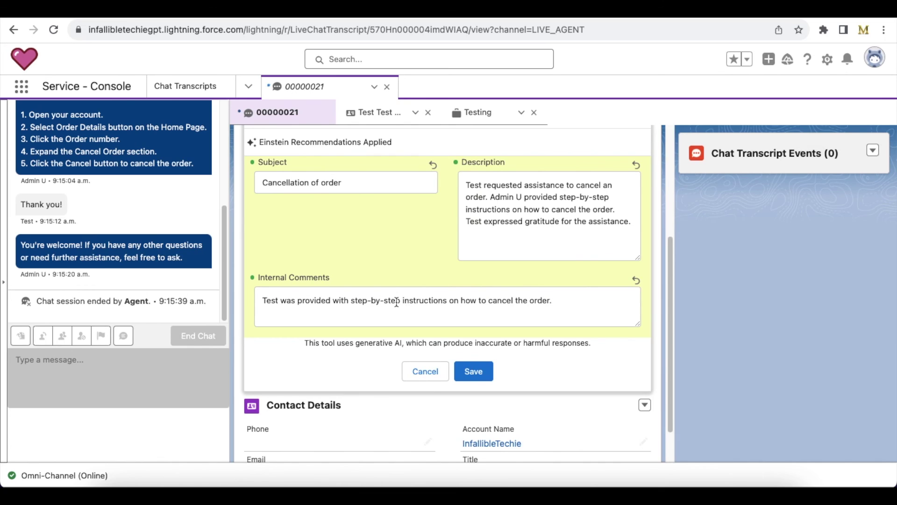
{"action": "left_click", "coordinate": [475, 373]}
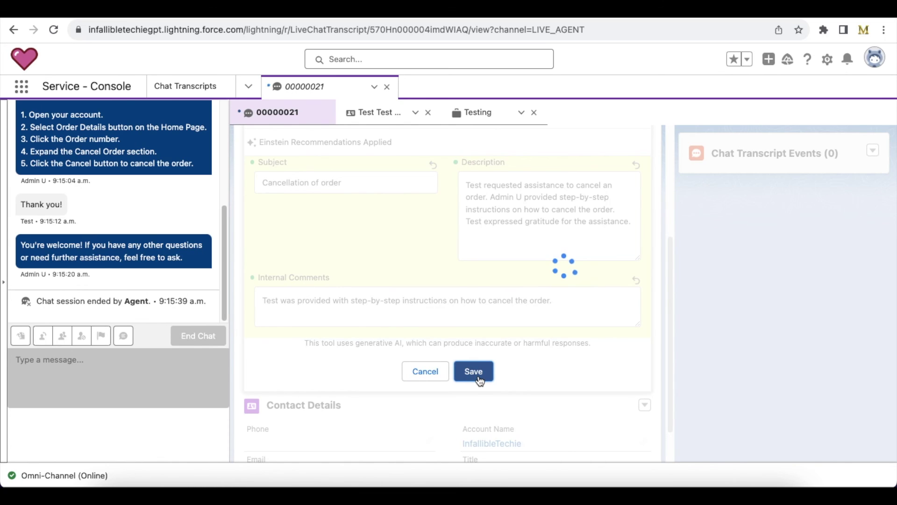